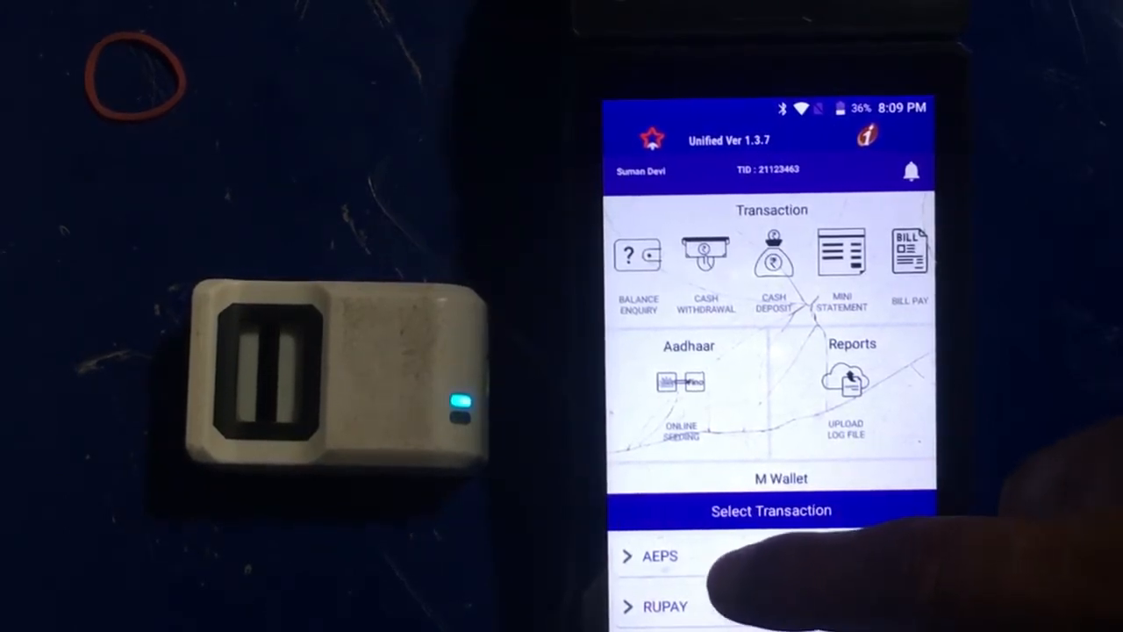
Start a RuPay cash deposit using the swipe-card option, accept the logon alert, and begin the card swipe
{"action": "left_click", "coordinate": [730, 606]}
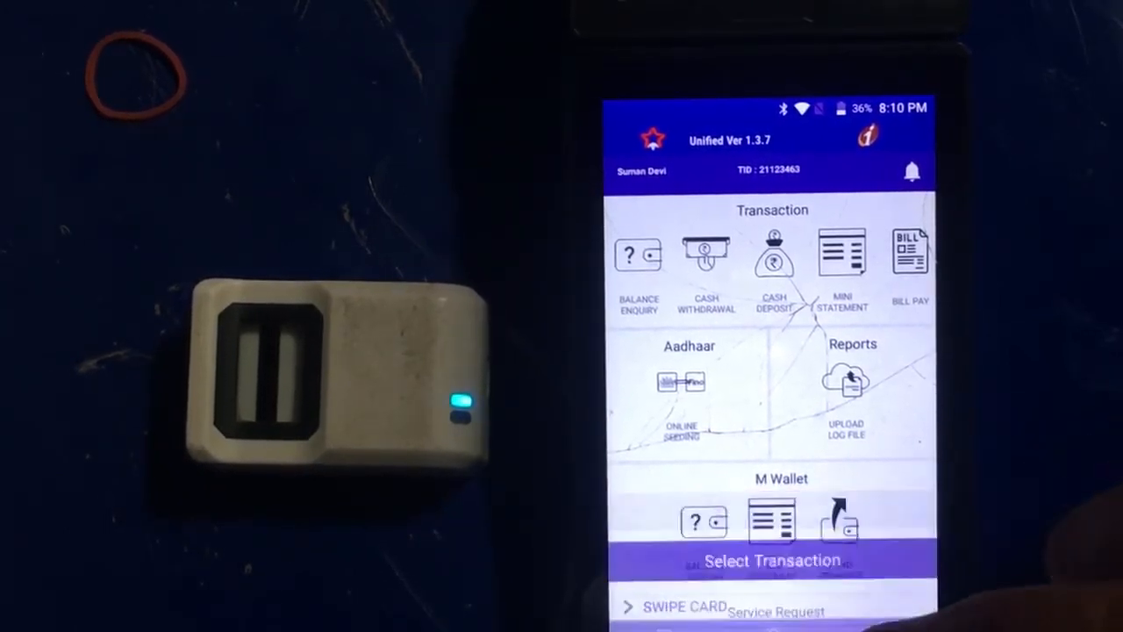
{"action": "left_click", "coordinate": [772, 606]}
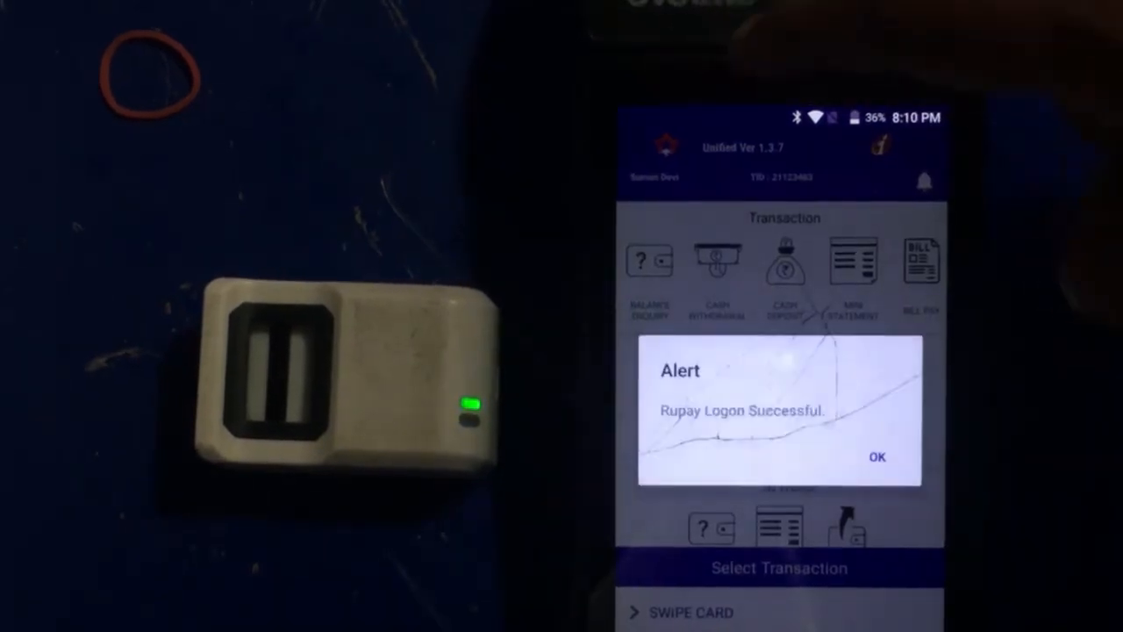
{"action": "left_click", "coordinate": [878, 457]}
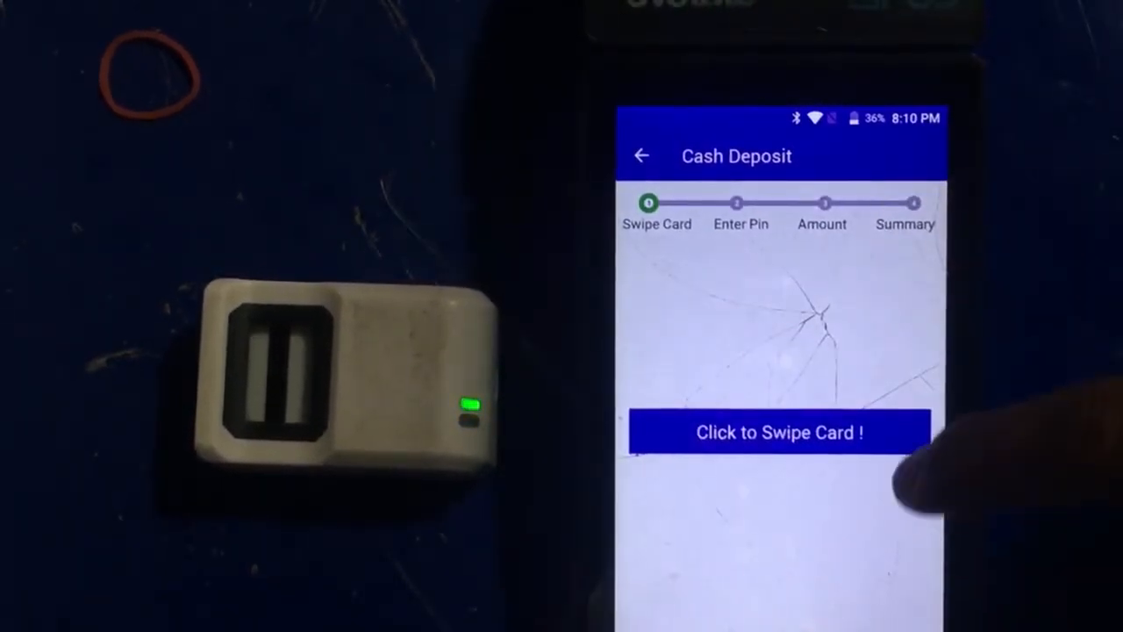
{"action": "left_click", "coordinate": [751, 434]}
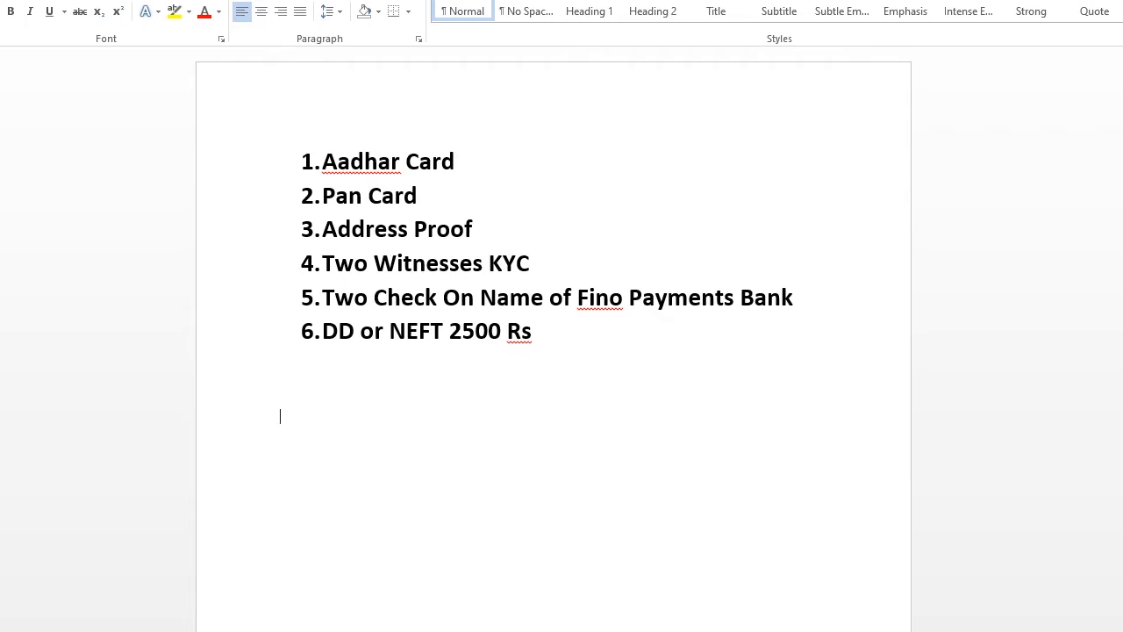
Review the Aadhar Card, Pan Card and Address Proof entries, undoing the accidental indent change of the numbered list
{"action": "key", "text": "ctrl+shift+Right"}
{"action": "key", "text": "ctrl+shift+Right"}
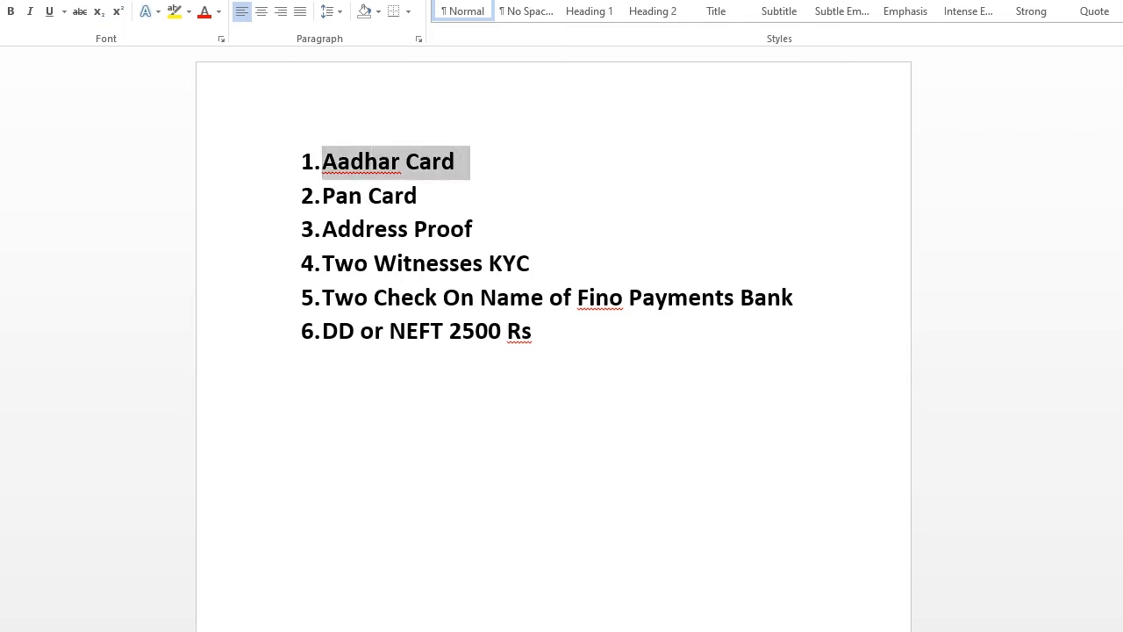
{"action": "left_click_drag", "start_coordinate": [311, 196], "coordinate": [401, 196]}
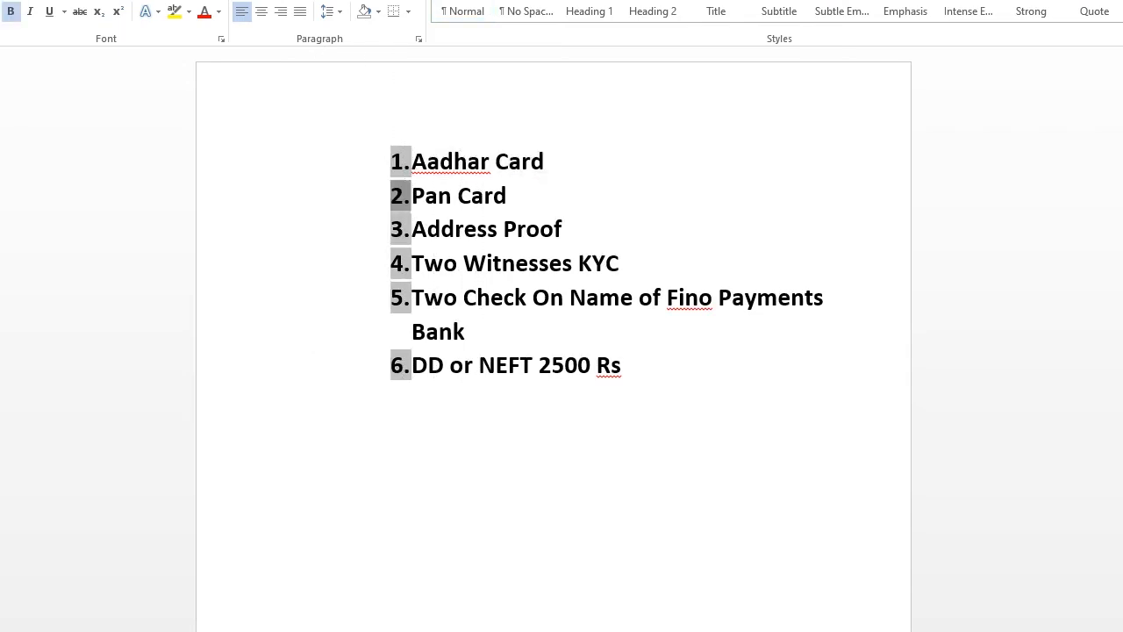
{"action": "key", "text": "ctrl+z"}
{"action": "left_click", "coordinate": [322, 229]}
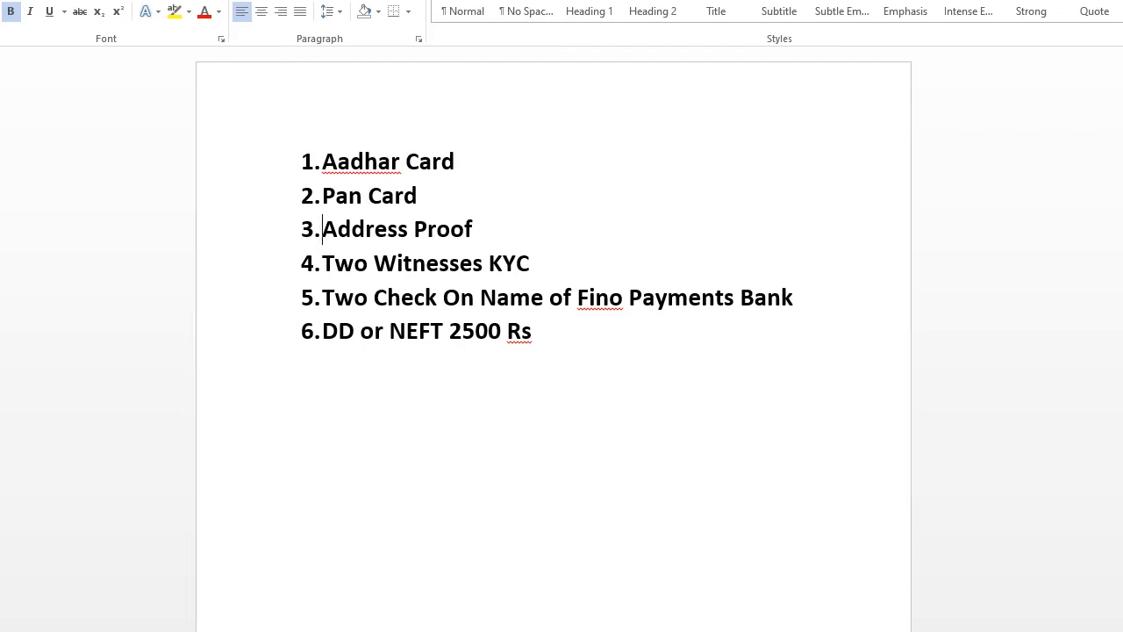
Highlight the "Two Witnesses KYC" entry in the document list, then clear the selection
{"action": "left_click_drag", "start_coordinate": [531, 264], "coordinate": [322, 264]}
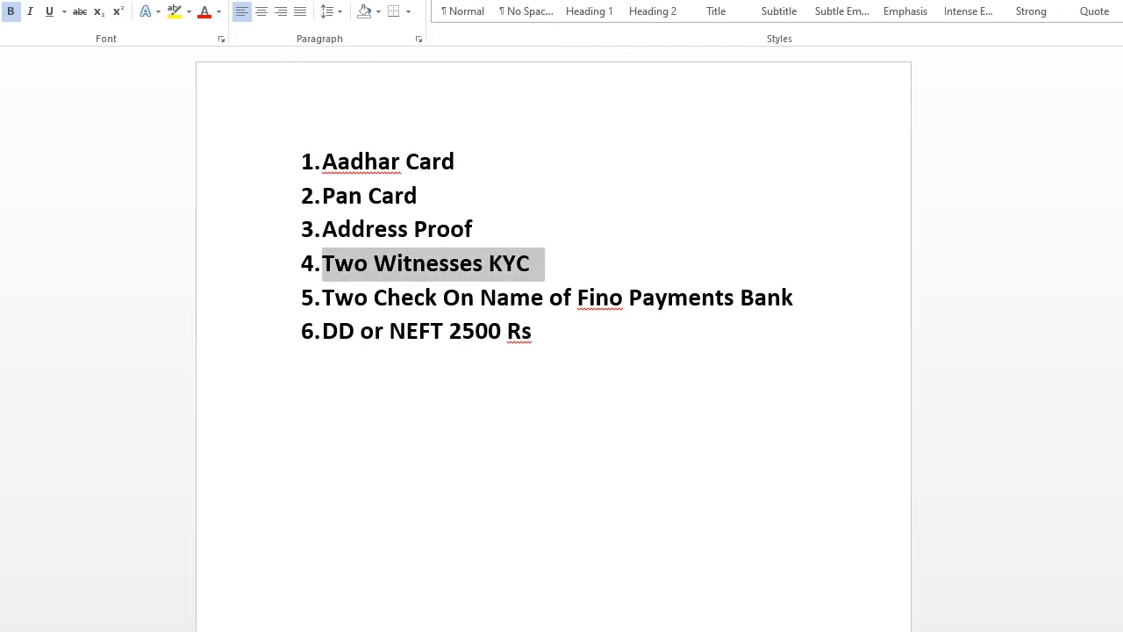
{"action": "left_click", "coordinate": [374, 264]}
{"action": "left_click_drag", "start_coordinate": [531, 264], "coordinate": [322, 264]}
{"action": "left_click", "coordinate": [353, 264]}
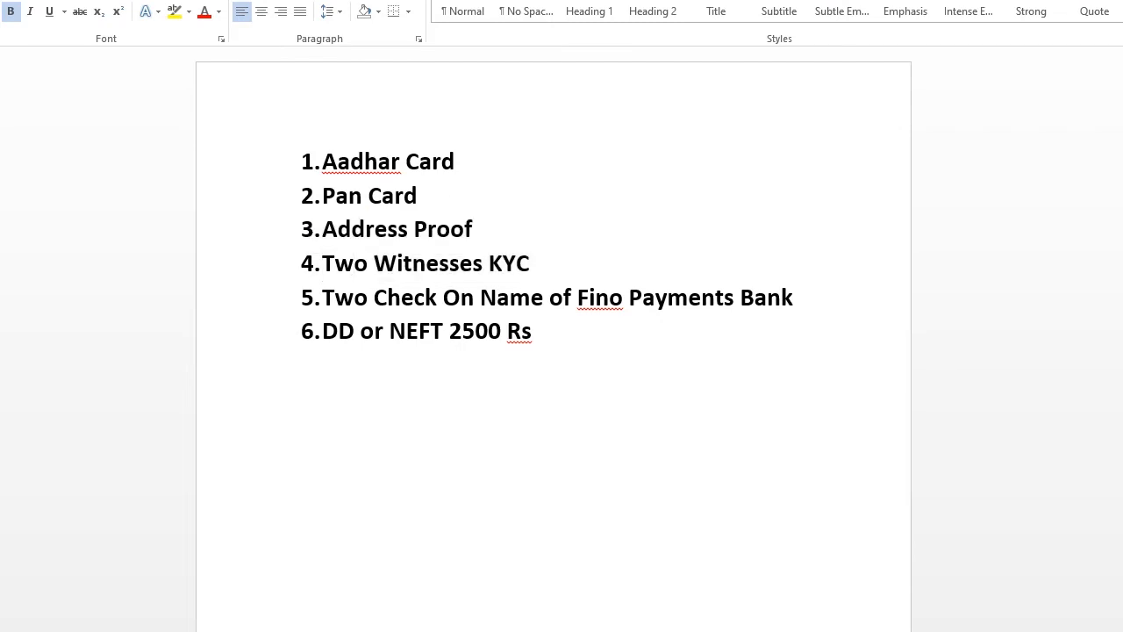
Highlight "Fino Payments Bank" in the fifth list entry to point out the cheque payee, then clear the selection
{"action": "left_click", "coordinate": [311, 299]}
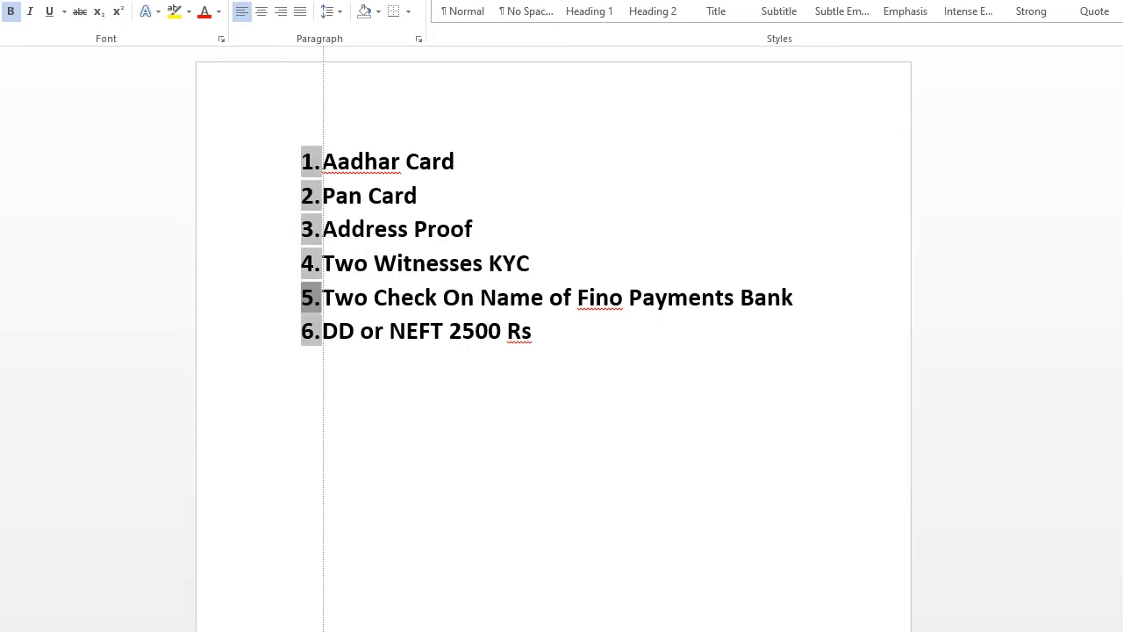
{"action": "left_click", "coordinate": [387, 297]}
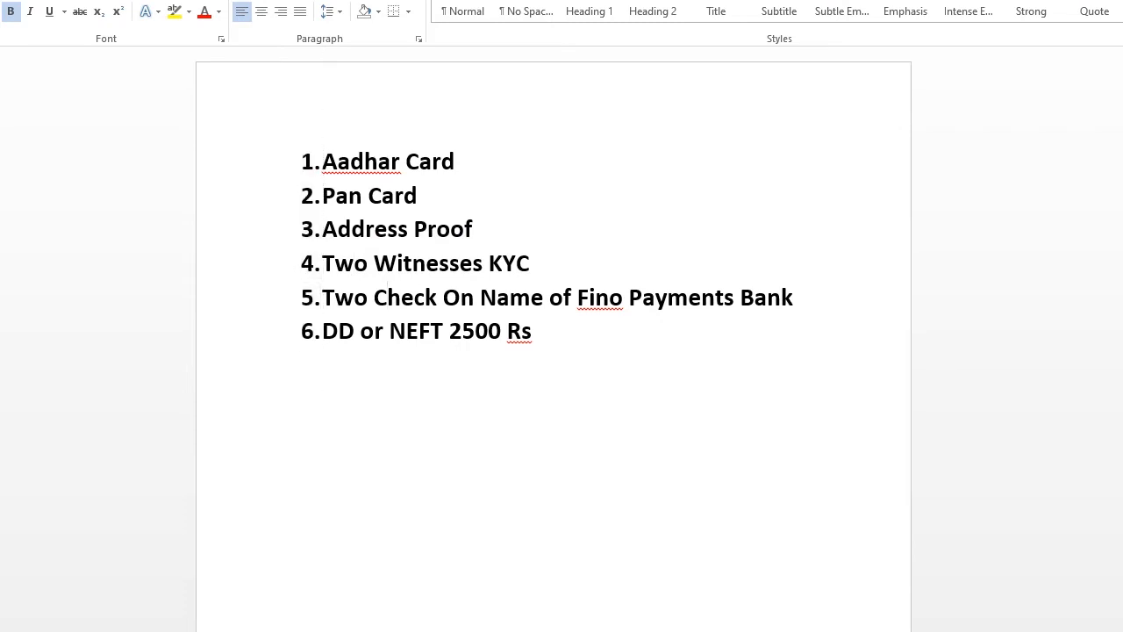
{"action": "left_click_drag", "start_coordinate": [577, 299], "coordinate": [794, 298]}
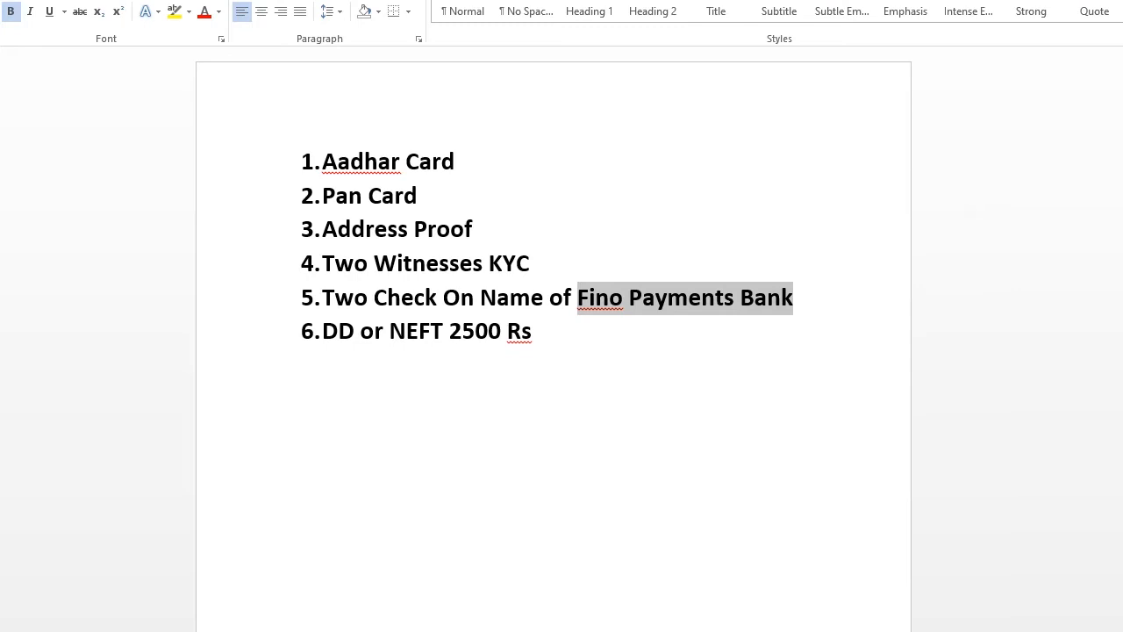
{"action": "left_click", "coordinate": [623, 298]}
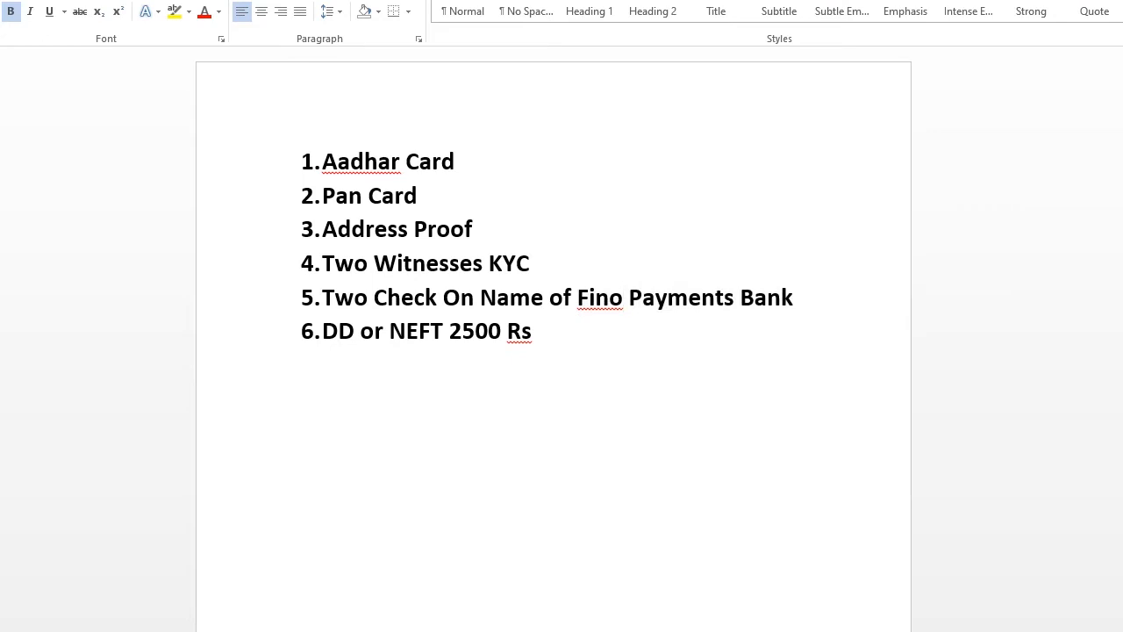
Highlight the amount 2500 in the "DD or NEFT 2500 Rs" entry, then clear the selection
{"action": "left_click", "coordinate": [311, 331]}
{"action": "left_click", "coordinate": [355, 330]}
{"action": "left_click_drag", "start_coordinate": [501, 331], "coordinate": [449, 331]}
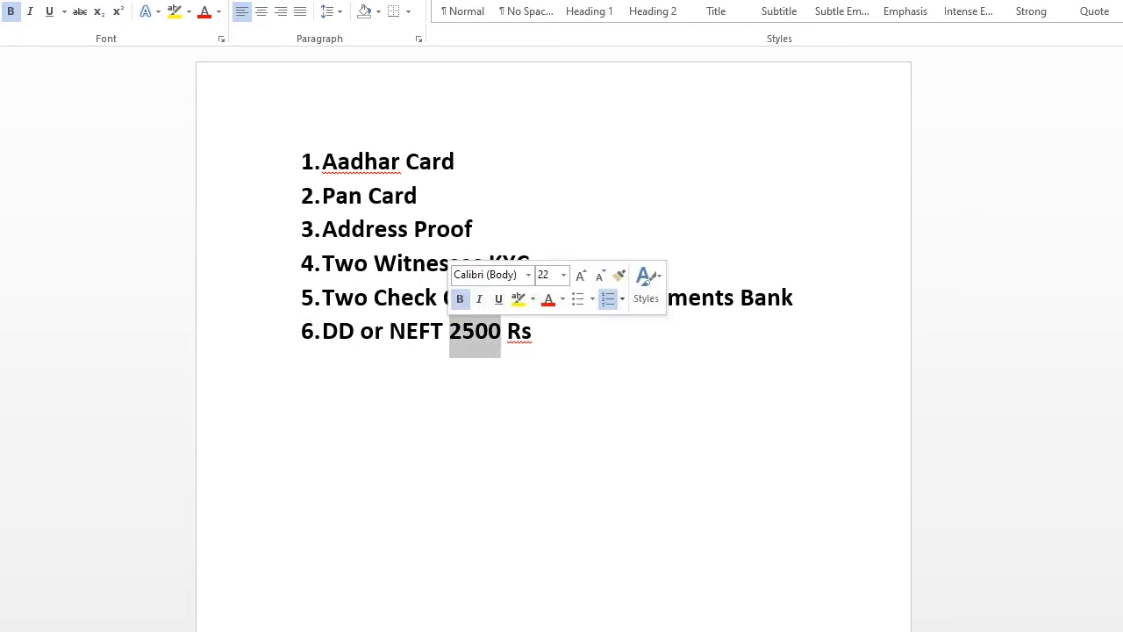
{"action": "key", "text": "Left"}
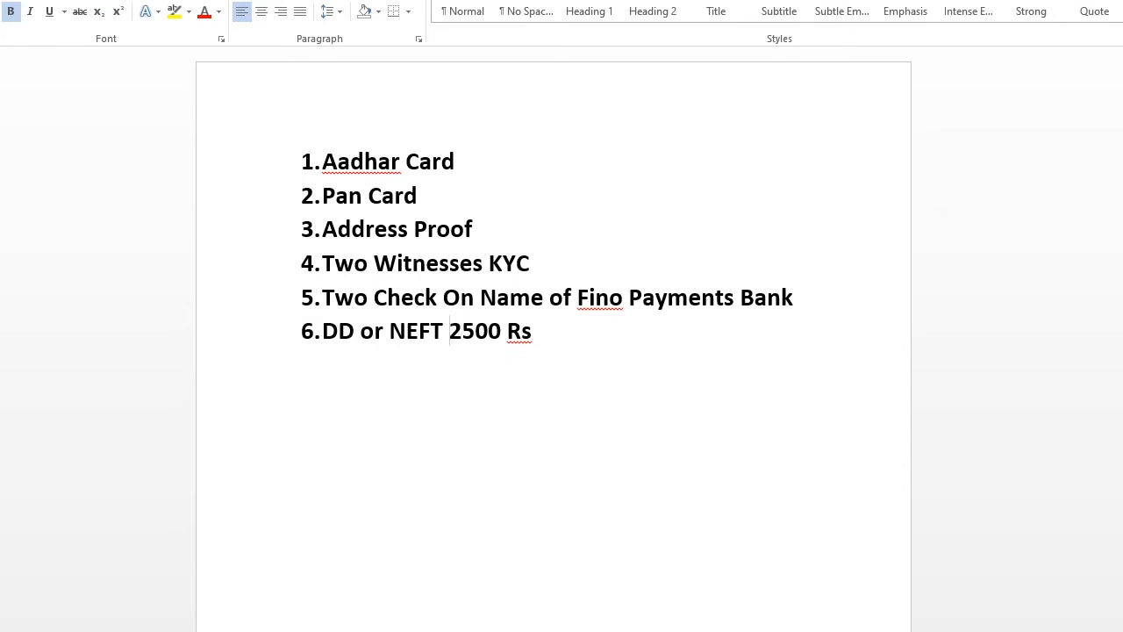
{"action": "key", "text": "shift+Right"}
{"action": "key", "text": "shift+Right"}
{"action": "key", "text": "shift+Right"}
{"action": "key", "text": "shift+Right"}
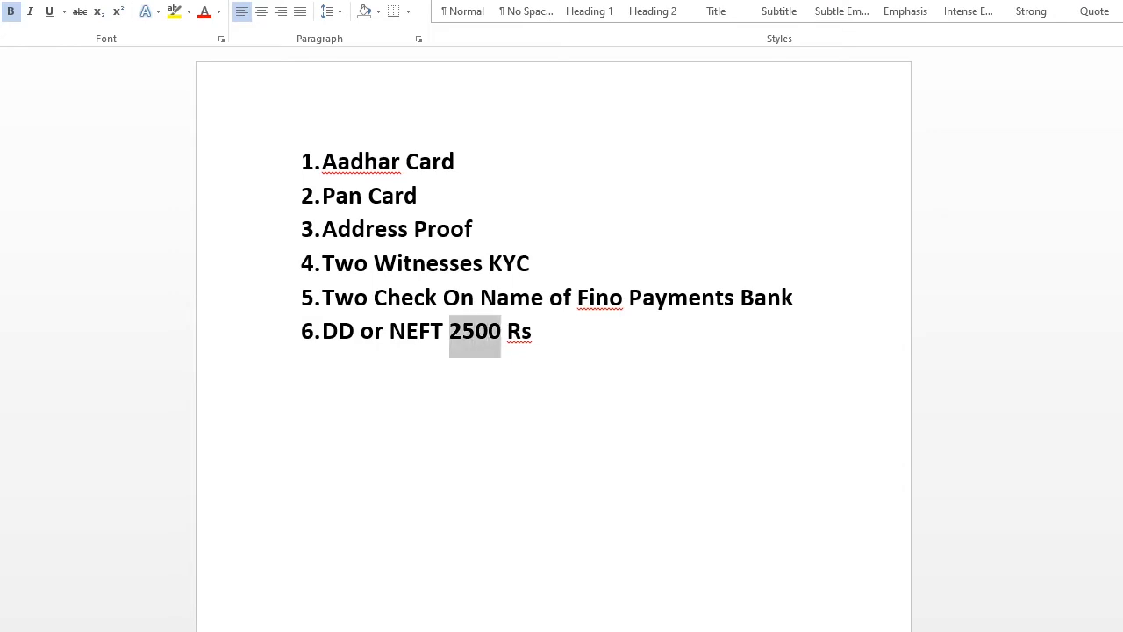
{"action": "left_click", "coordinate": [475, 331]}
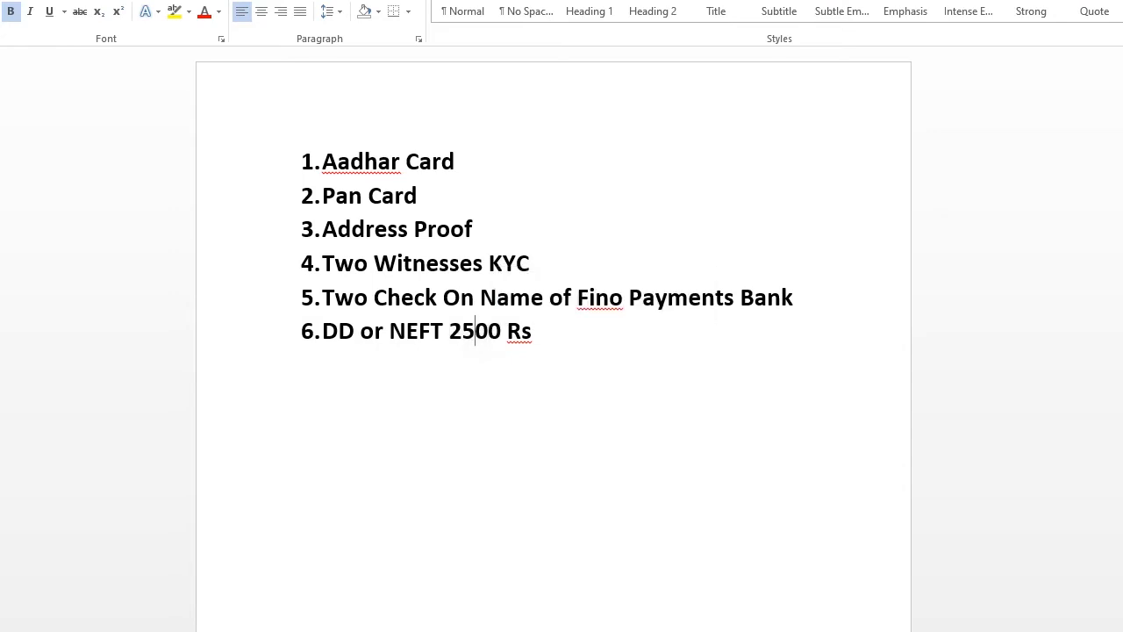
Add an empty numbered item after the "DD or NEFT 2500 Rs" entry
{"action": "left_click_drag", "start_coordinate": [530, 333], "coordinate": [323, 334]}
{"action": "left_click", "coordinate": [532, 331]}
{"action": "key", "text": "Return"}
Highlight the amount 2500 again and the whole "DD or NEFT 2500 Rs" entry to review the payment requirement
{"action": "left_click_drag", "start_coordinate": [450, 331], "coordinate": [501, 331]}
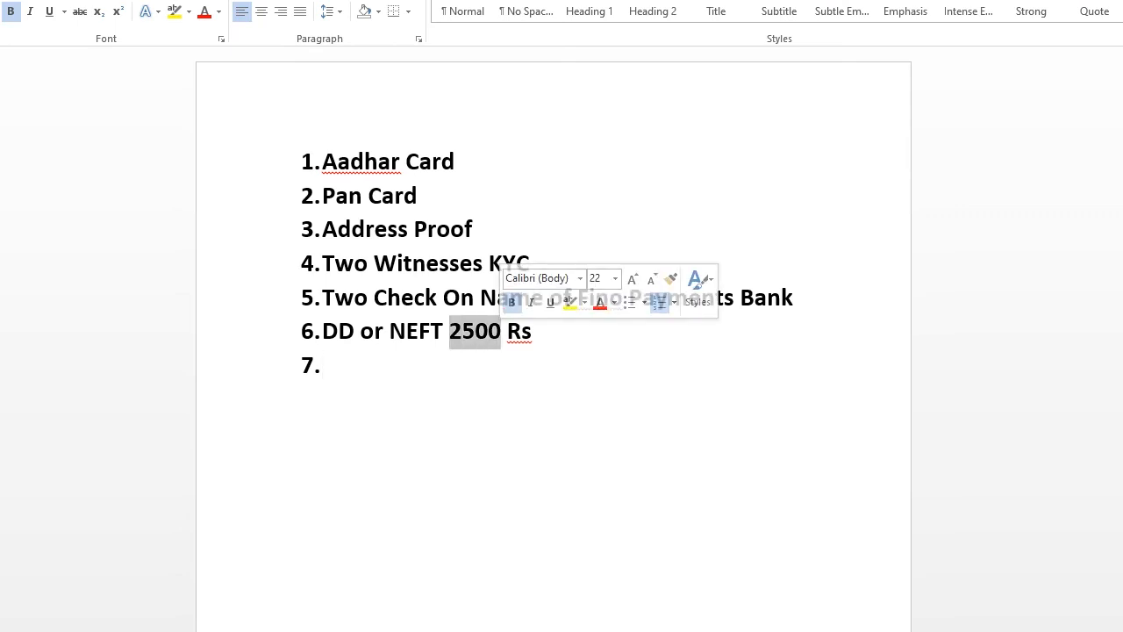
{"action": "left_click", "coordinate": [463, 330]}
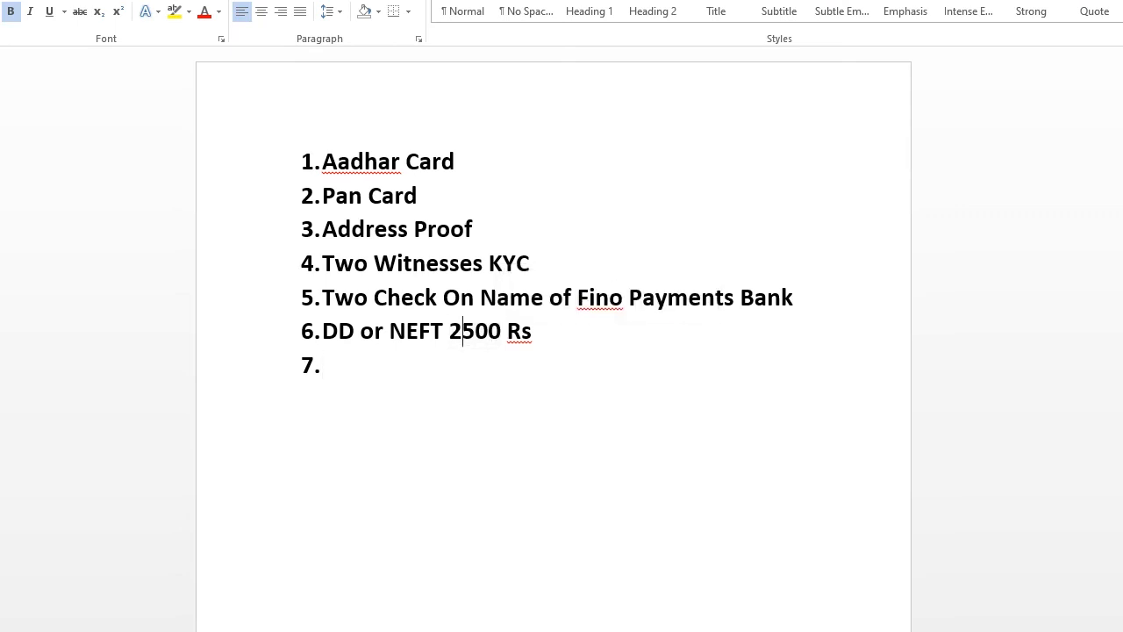
{"action": "left_click", "coordinate": [475, 331]}
{"action": "left_click_drag", "start_coordinate": [501, 331], "coordinate": [449, 331]}
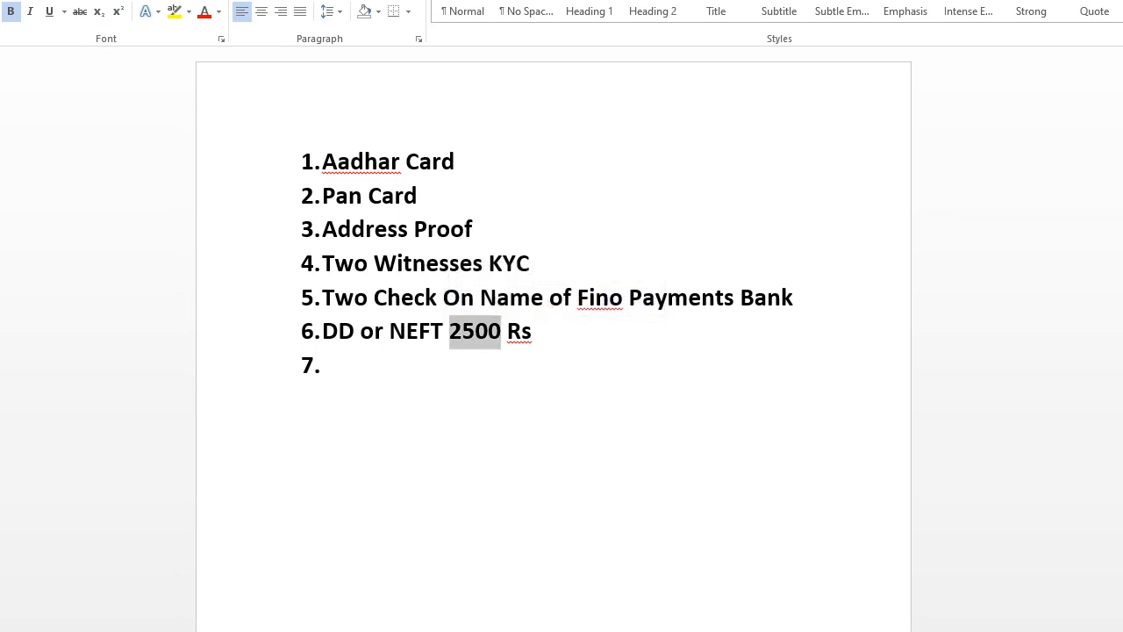
{"action": "left_click", "coordinate": [419, 331]}
{"action": "left_click", "coordinate": [533, 331]}
{"action": "left_click_drag", "start_coordinate": [532, 331], "coordinate": [322, 331]}
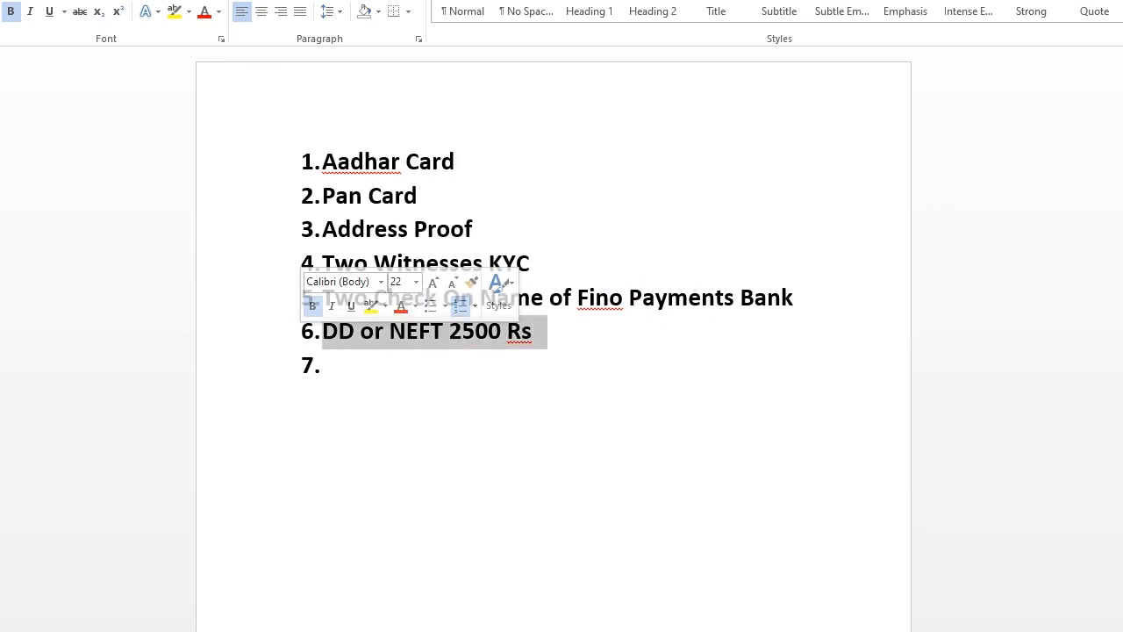
{"action": "left_click", "coordinate": [338, 330]}
Add another empty numbered item directly below "DD or NEFT 2500 Rs", undoing the removal of its numbering
{"action": "left_click", "coordinate": [533, 331]}
{"action": "key", "text": "Return"}
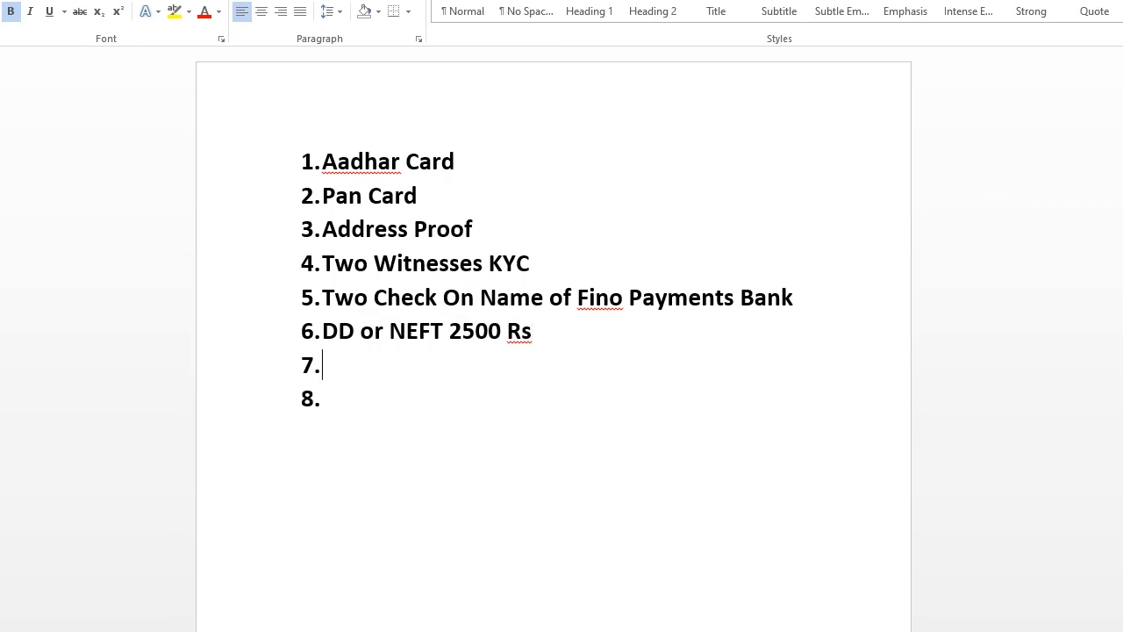
{"action": "key", "text": "Return"}
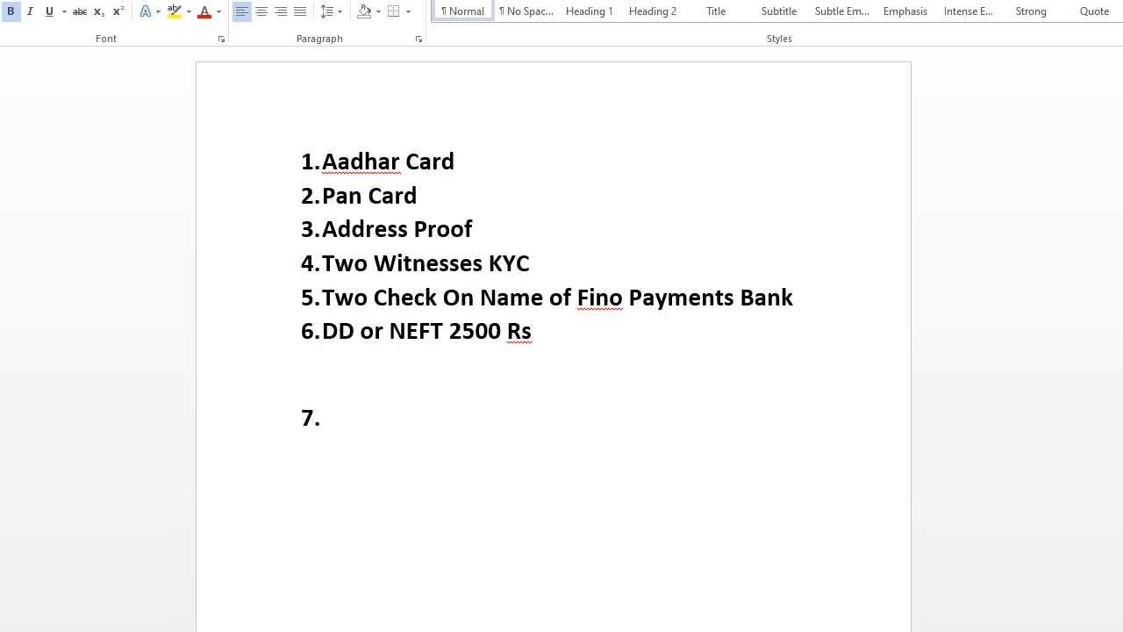
{"action": "key", "text": "ctrl+z"}
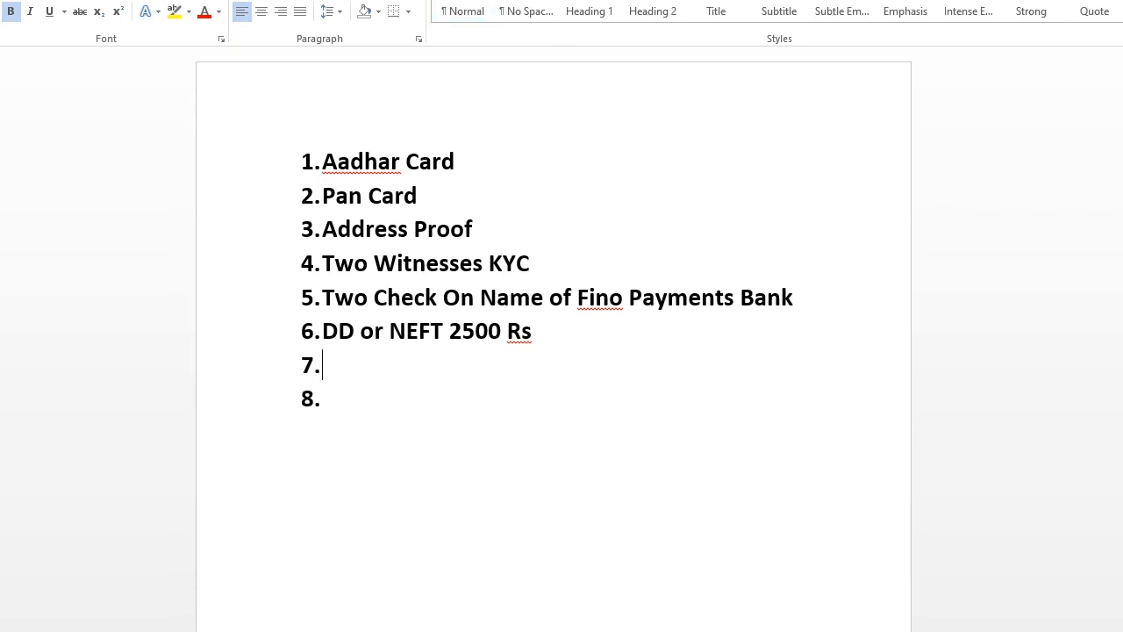